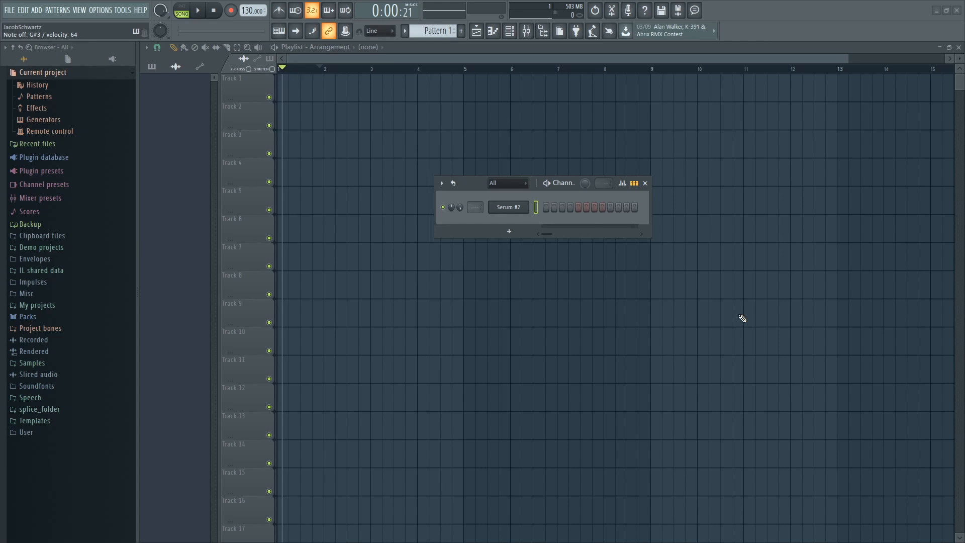
Step: Add a new Serum instance to the project and position its plugin window over the playlist
{"action": "left_click", "coordinate": [57, 10]}
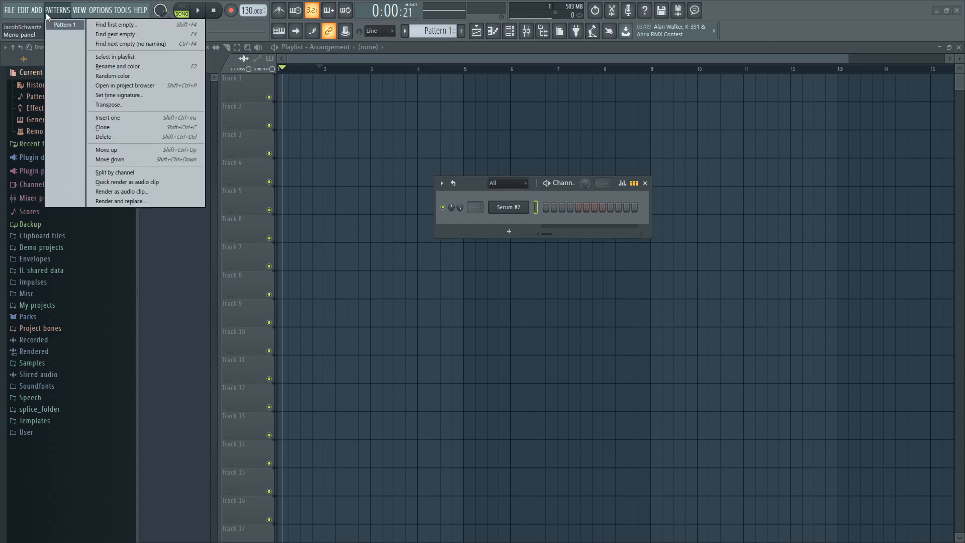
{"action": "left_click", "coordinate": [37, 10]}
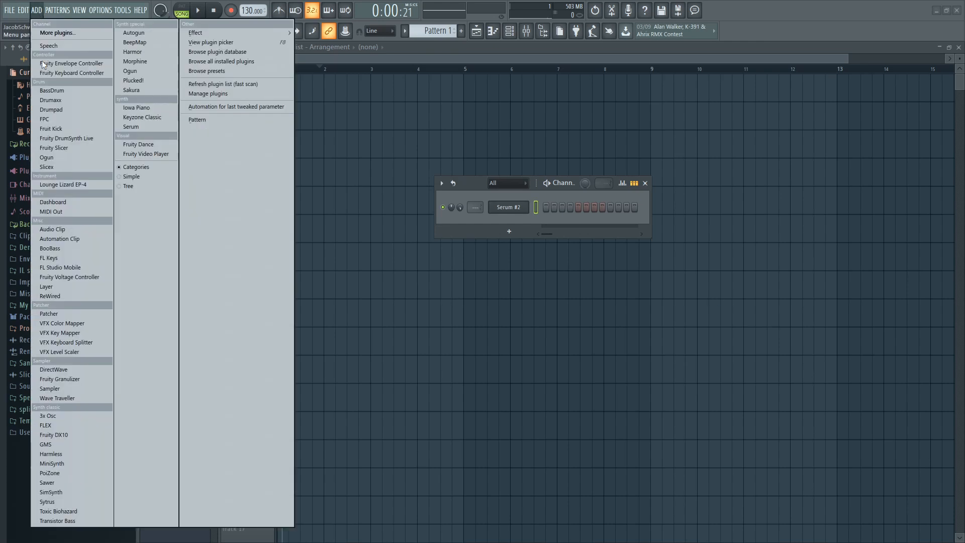
{"action": "left_click", "coordinate": [155, 127]}
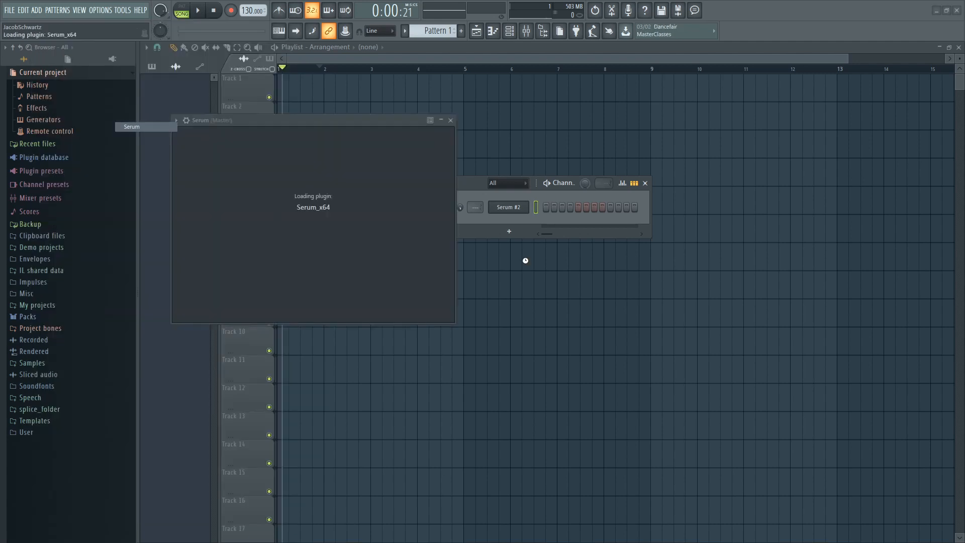
{"action": "left_click_drag", "start_coordinate": [323, 122], "coordinate": [416, 95]}
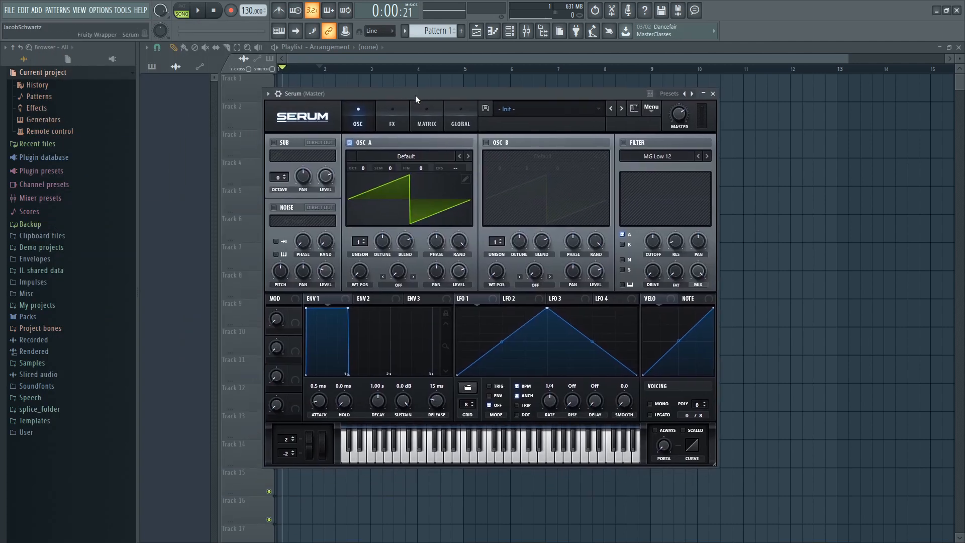
Step: Load the Analog wavetable Acid into oscillator A and set its warp mode to Sync
{"action": "left_click", "coordinate": [403, 155]}
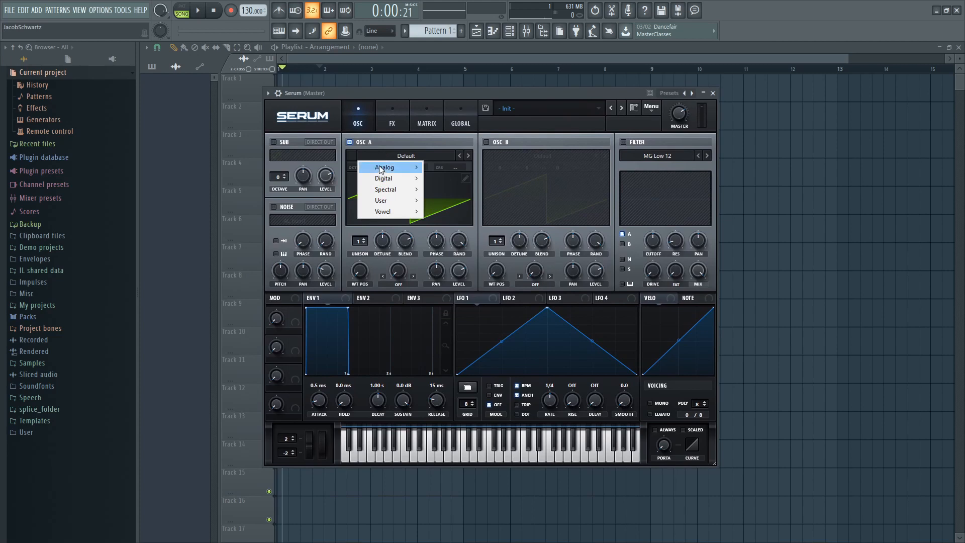
{"action": "mouse_move", "coordinate": [386, 167]}
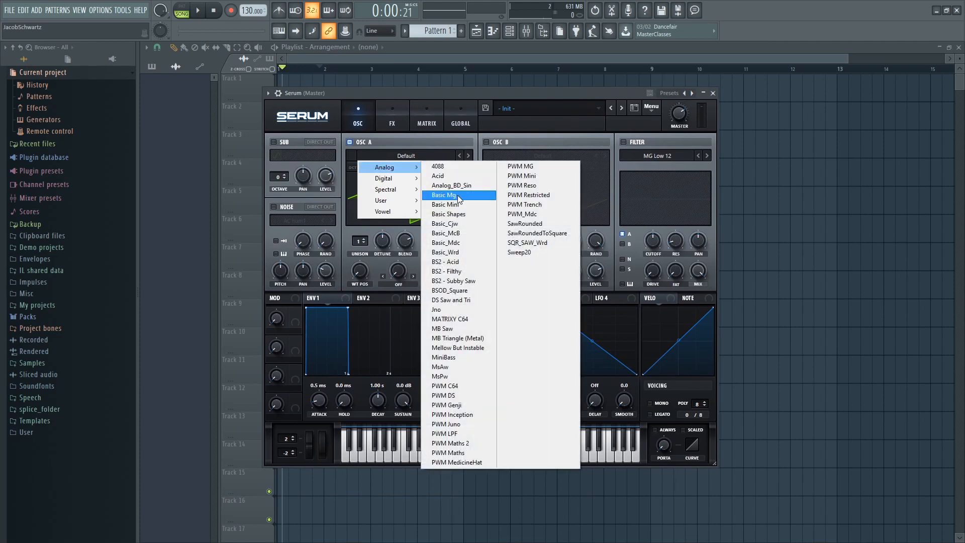
{"action": "left_click", "coordinate": [439, 175]}
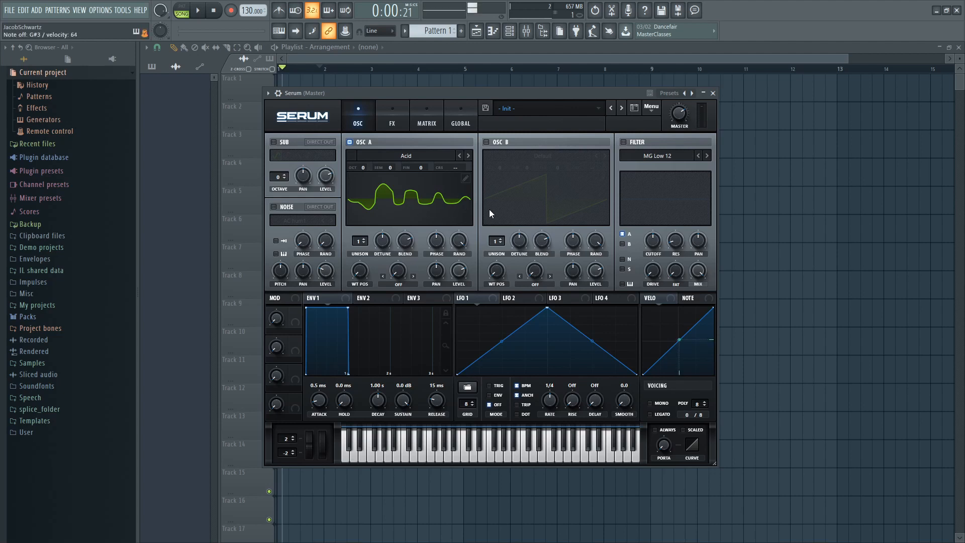
{"action": "left_click", "coordinate": [383, 285]}
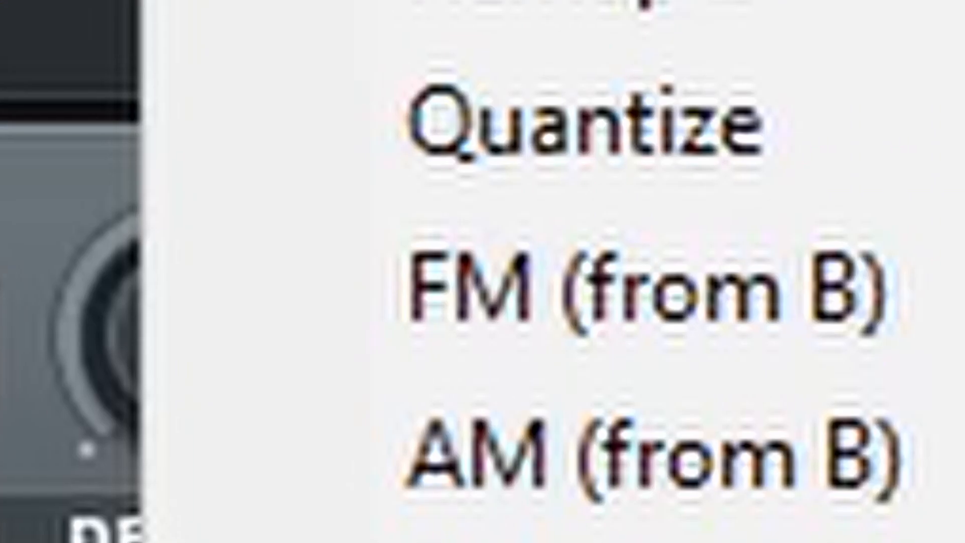
{"action": "left_click", "coordinate": [522, 274]}
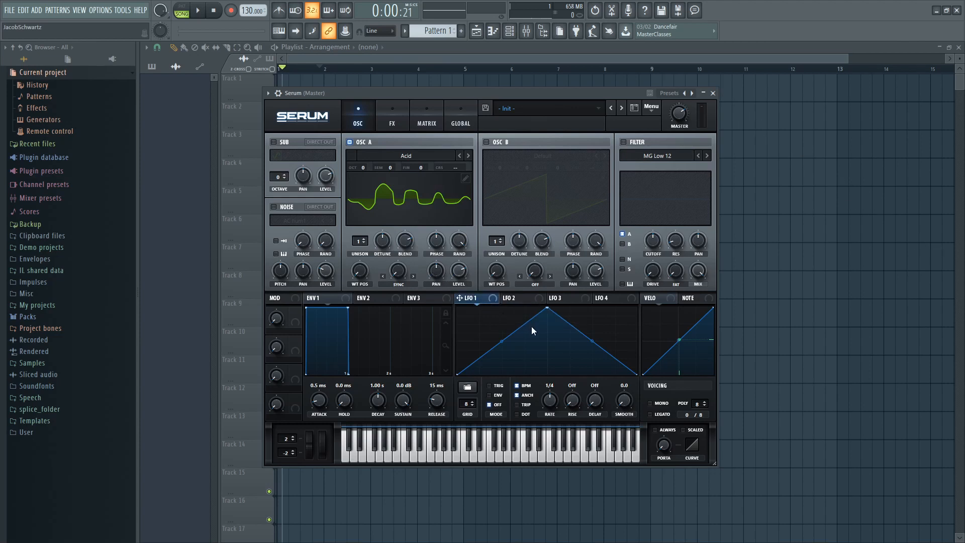
Step: Reshape LFO 1 into a near-instant rise with a concave decay, and set its mode to Env
{"action": "left_click_drag", "start_coordinate": [547, 309], "coordinate": [461, 302]}
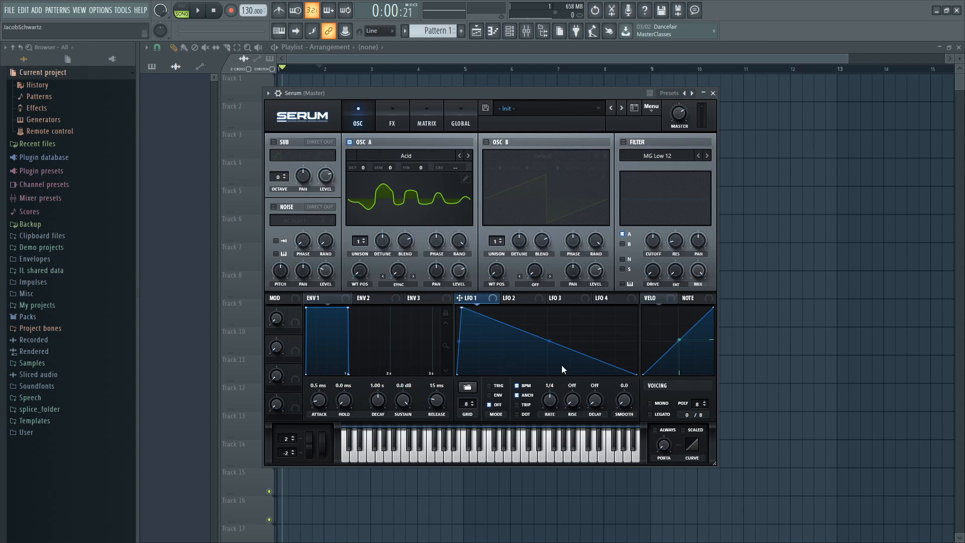
{"action": "left_click_drag", "start_coordinate": [550, 341], "coordinate": [543, 350]}
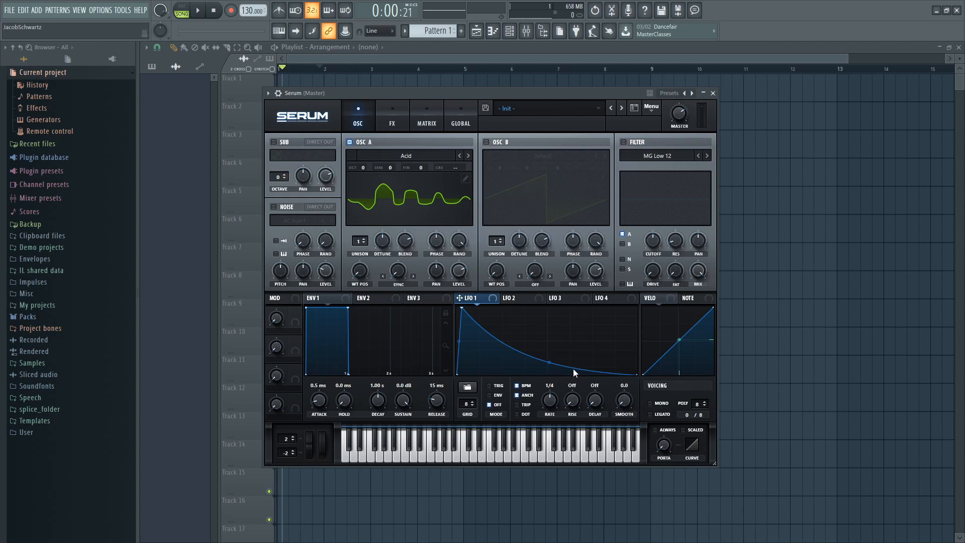
{"action": "left_click", "coordinate": [495, 396]}
Step: Reshape LFO 2 into a slow-starting exponential rise, with its rate at 1/8 and its mode at Env
{"action": "left_click", "coordinate": [521, 297]}
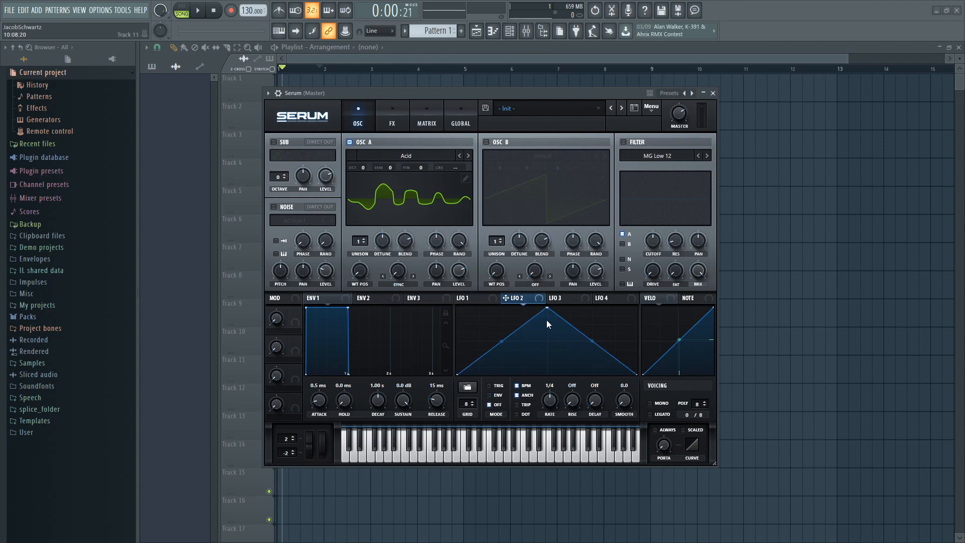
{"action": "left_click_drag", "start_coordinate": [546, 309], "coordinate": [658, 292]}
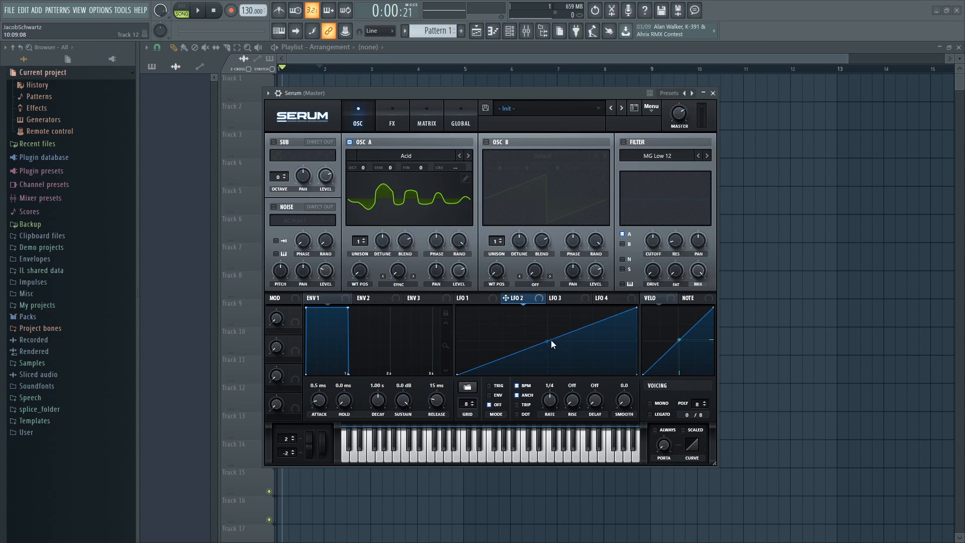
{"action": "left_click_drag", "start_coordinate": [551, 344], "coordinate": [550, 357]}
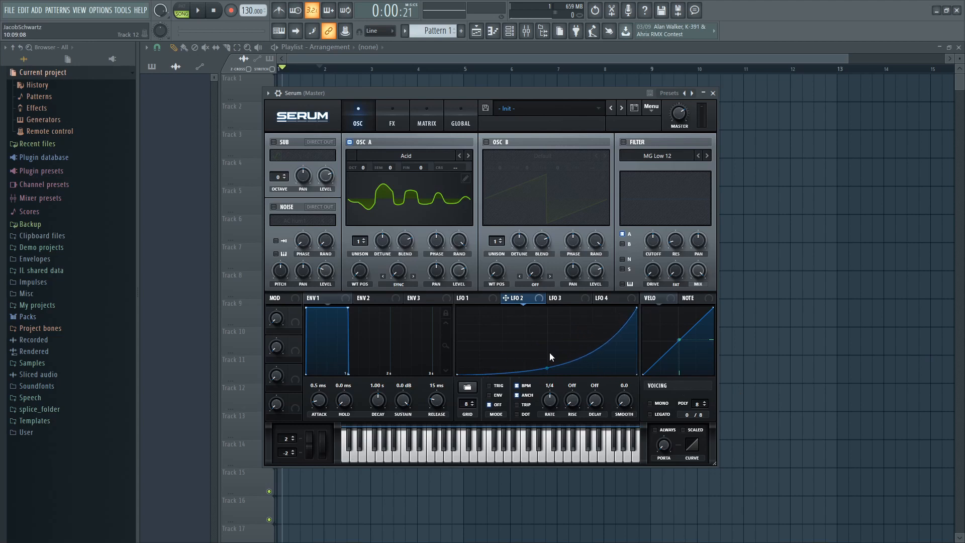
{"action": "scroll", "coordinate": [550, 400], "scroll_direction": "down", "scroll_amount": 1}
{"action": "left_click", "coordinate": [497, 396]}
Step: Raise oscillator A's Sync warp amount and assign LFO 2 to modulate it
{"action": "left_click_drag", "start_coordinate": [397, 271], "coordinate": [408, 247]}
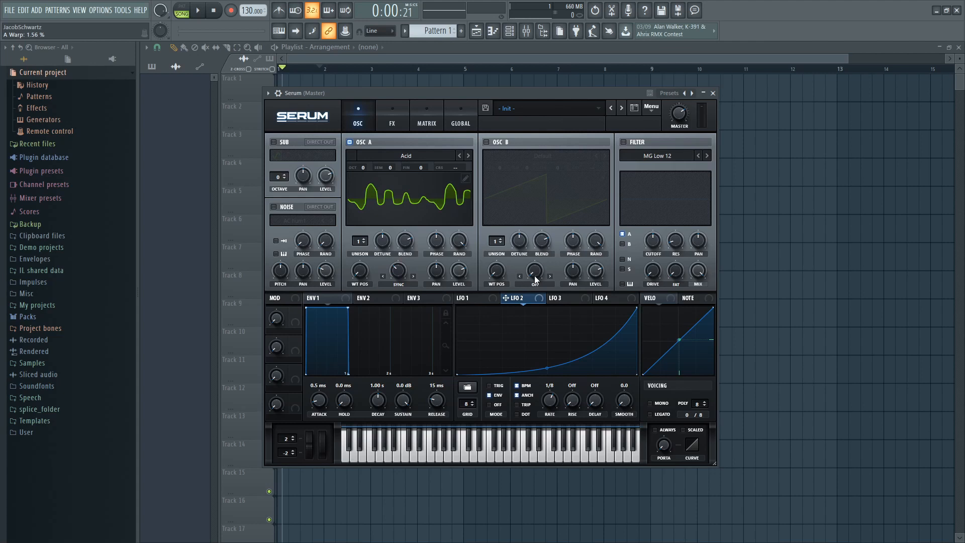
{"action": "left_click_drag", "start_coordinate": [526, 298], "coordinate": [369, 316]}
Step: Enable the MG Low 12 filter, lower its cutoff and adjust the resonance, with LFO 1 modulating the cutoff
{"action": "left_click", "coordinate": [638, 143]}
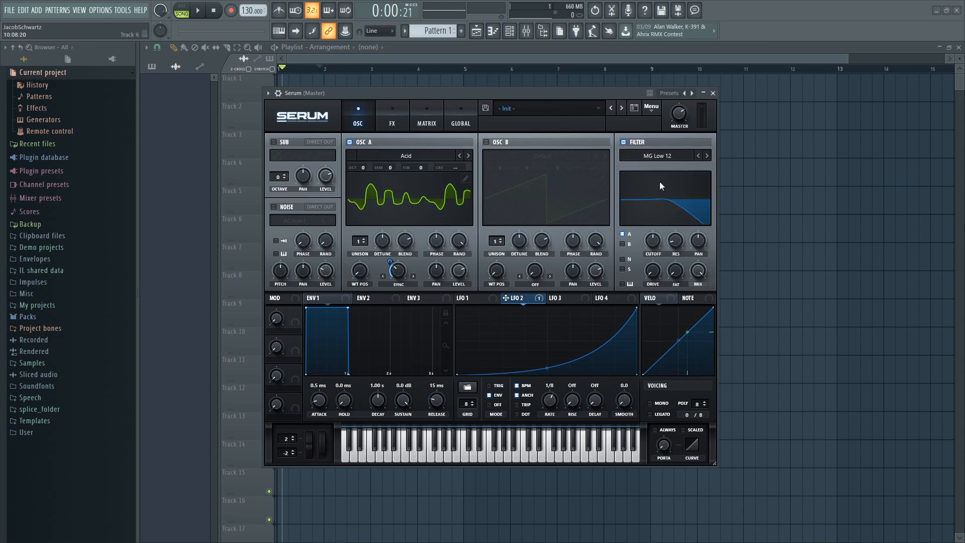
{"action": "left_click_drag", "start_coordinate": [661, 252], "coordinate": [661, 279]}
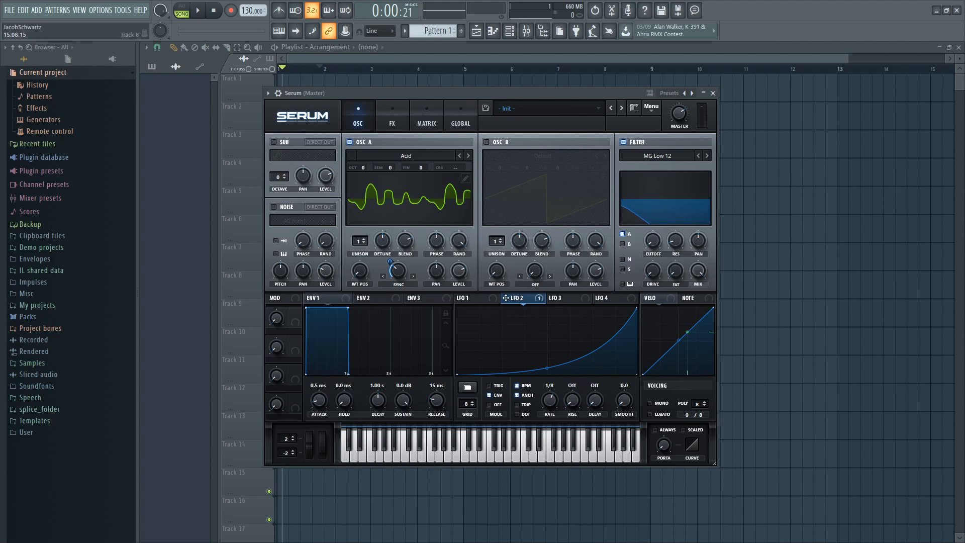
{"action": "left_click_drag", "start_coordinate": [673, 243], "coordinate": [675, 232]}
{"action": "left_click_drag", "start_coordinate": [677, 241], "coordinate": [676, 241]}
{"action": "left_click", "coordinate": [473, 298]}
{"action": "left_click_drag", "start_coordinate": [584, 286], "coordinate": [647, 239]}
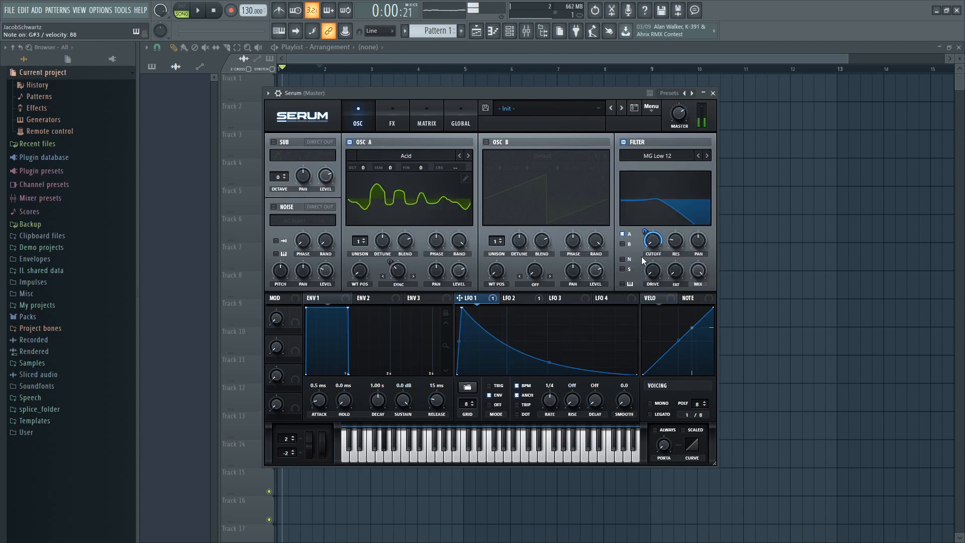
Step: Enable the chorus as the first effect in the chain, with a lower rate and a depth of 1.0 ms
{"action": "left_click", "coordinate": [401, 124]}
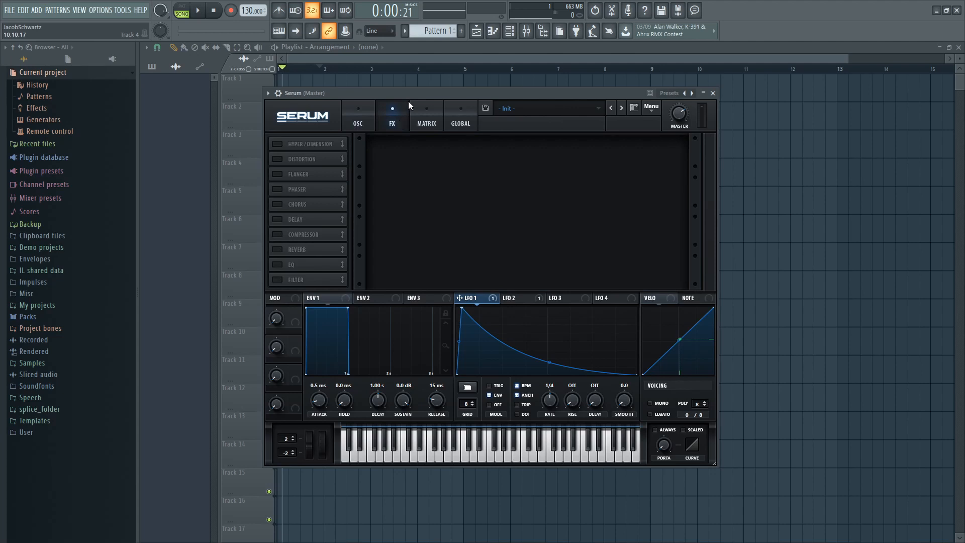
{"action": "left_click_drag", "start_coordinate": [306, 201], "coordinate": [311, 144]}
{"action": "left_click", "coordinate": [277, 144]}
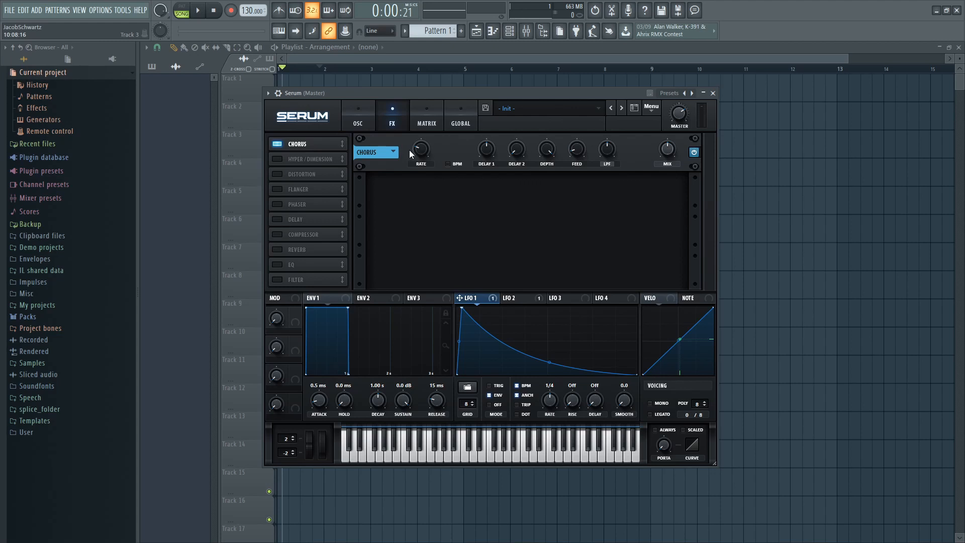
{"action": "left_click_drag", "start_coordinate": [419, 149], "coordinate": [419, 156]}
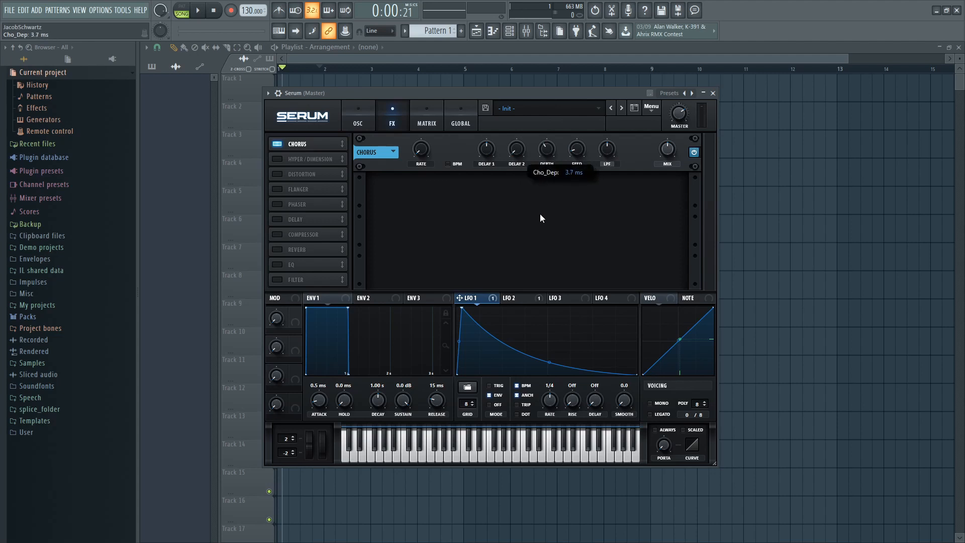
{"action": "left_click_drag", "start_coordinate": [537, 231], "coordinate": [537, 232]}
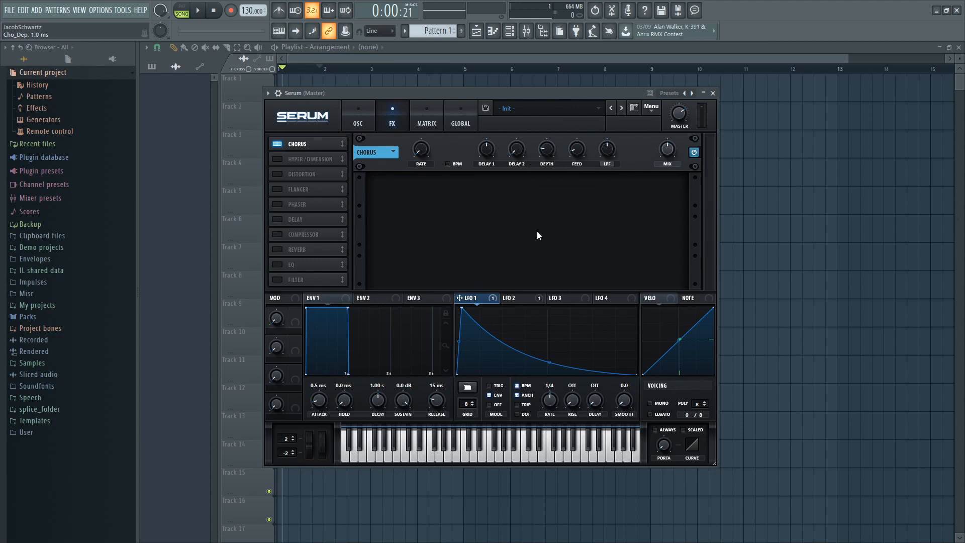
Step: Check the global preferences for entering typed values on controls, and return to the effects
{"action": "left_click", "coordinate": [635, 110]}
{"action": "left_click", "coordinate": [635, 111]}
{"action": "left_click", "coordinate": [466, 121]}
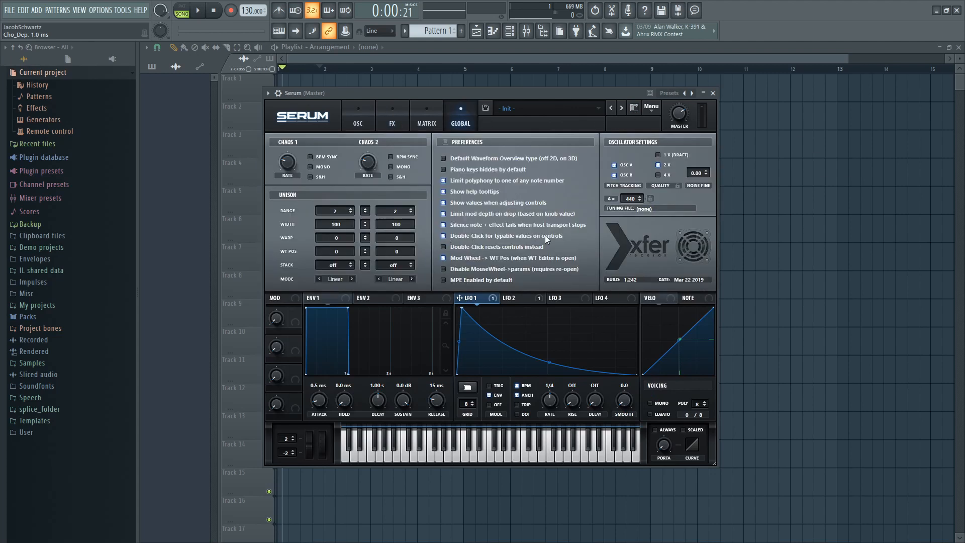
{"action": "left_click", "coordinate": [367, 119]}
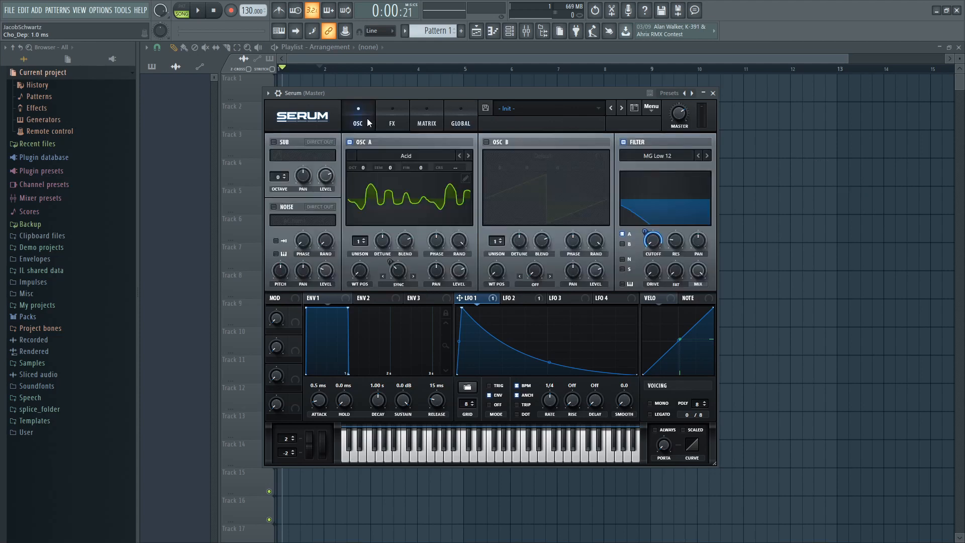
{"action": "left_click", "coordinate": [396, 124]}
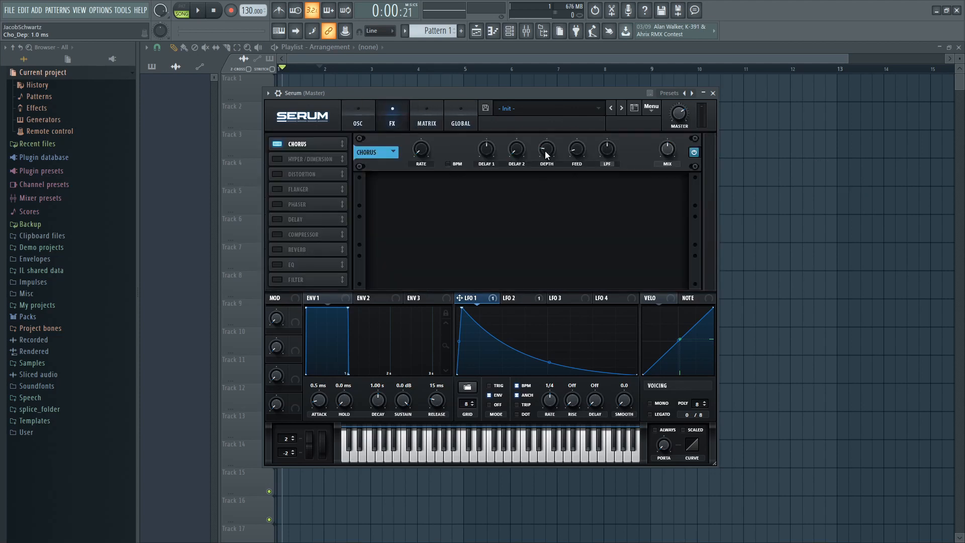
Step: Set the chorus depth to 1 ms and its LPF to 2500
{"action": "double_click", "coordinate": [545, 150]}
{"action": "type", "text": "1"}
{"action": "key", "text": "Return"}
{"action": "double_click", "coordinate": [609, 152]}
{"action": "type", "text": "2500"}
{"action": "key", "text": "Return"}
Step: Modulate the chorus mix with LFO 1, and enable the flanger after the chorus with its mix also driven by LFO 1
{"action": "left_click_drag", "start_coordinate": [670, 152], "coordinate": [649, 242]}
{"action": "left_click_drag", "start_coordinate": [672, 152], "coordinate": [665, 152]}
{"action": "left_click", "coordinate": [278, 190]}
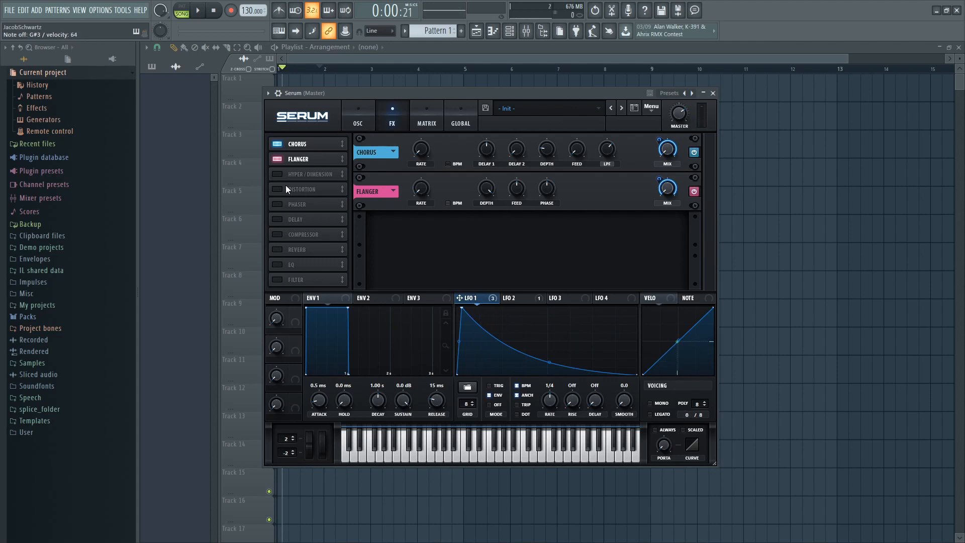
Step: Enable the EQ, place it directly after the flanger, and adjust its low-band frequency to 165 Hz
{"action": "left_click", "coordinate": [278, 265]}
{"action": "left_click_drag", "start_coordinate": [297, 264], "coordinate": [309, 173]}
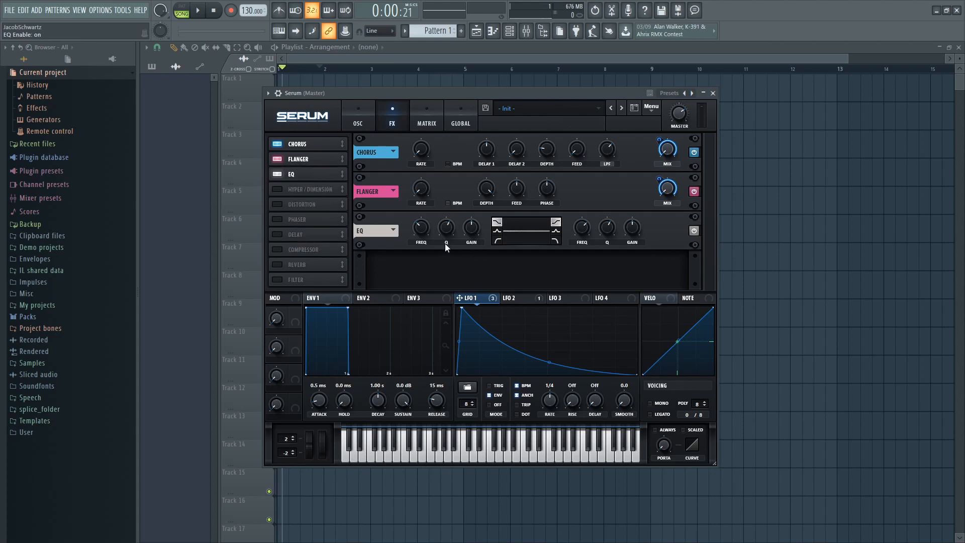
{"action": "mouse_move", "coordinate": [415, 227]}
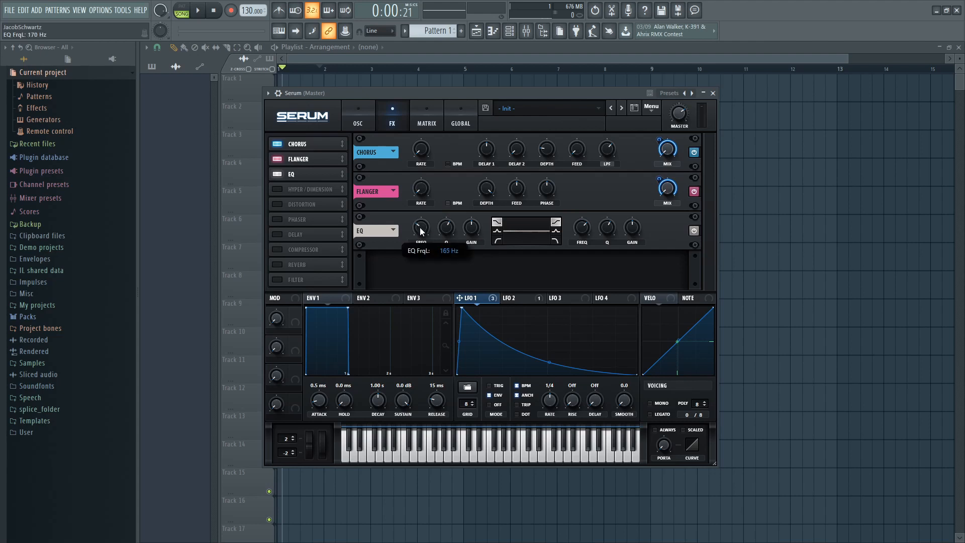
{"action": "left_click_drag", "start_coordinate": [422, 231], "coordinate": [420, 227]}
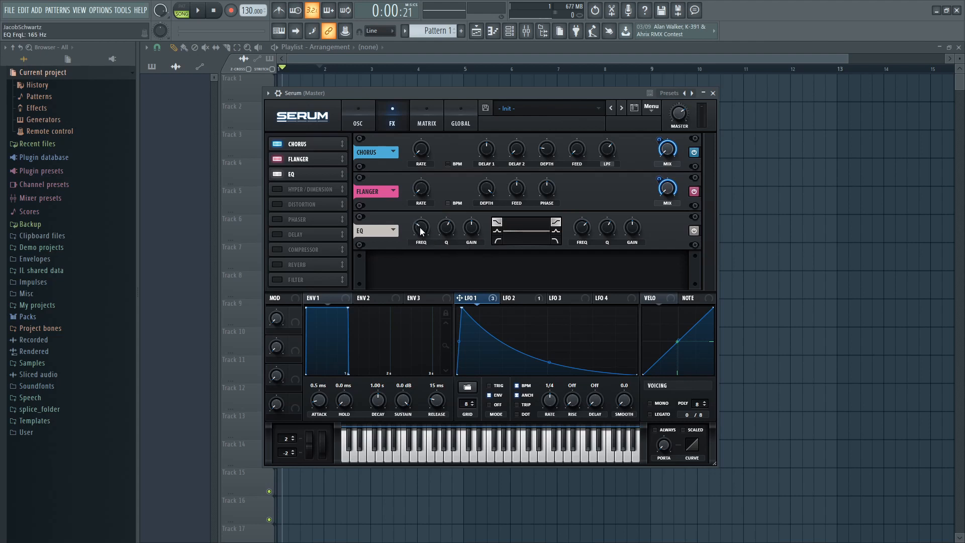
Step: Set the EQ's low band to a Peak shape at 175 Hz with a Q of 55 and a raised gain
{"action": "double_click", "coordinate": [420, 228]}
{"action": "type", "text": "175"}
{"action": "key", "text": "Return"}
{"action": "double_click", "coordinate": [445, 240]}
{"action": "type", "text": "55"}
{"action": "double_click", "coordinate": [475, 230]}
{"action": "type", "text": "121"}
{"action": "key", "text": "alt"}
{"action": "key", "text": "Return"}
{"action": "left_click", "coordinate": [497, 231]}
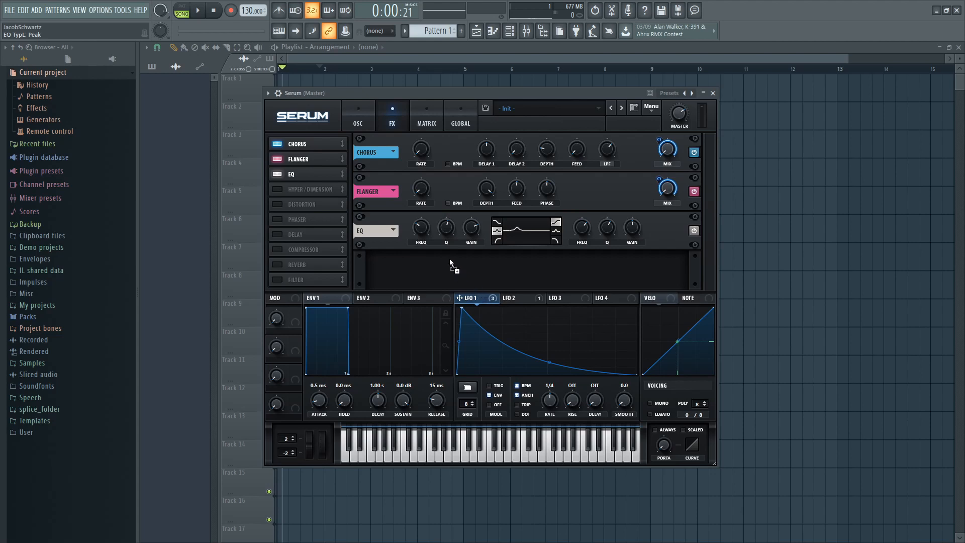
Step: Modulate the EQ's low-band frequency with LFO 1 and raise the high-band gain to about 5.1 dB
{"action": "left_click_drag", "start_coordinate": [427, 235], "coordinate": [408, 240]}
{"action": "left_click_drag", "start_coordinate": [631, 231], "coordinate": [633, 216]}
Step: Enable the Hall reverb after the EQ and lower its mix
{"action": "left_click", "coordinate": [288, 265]}
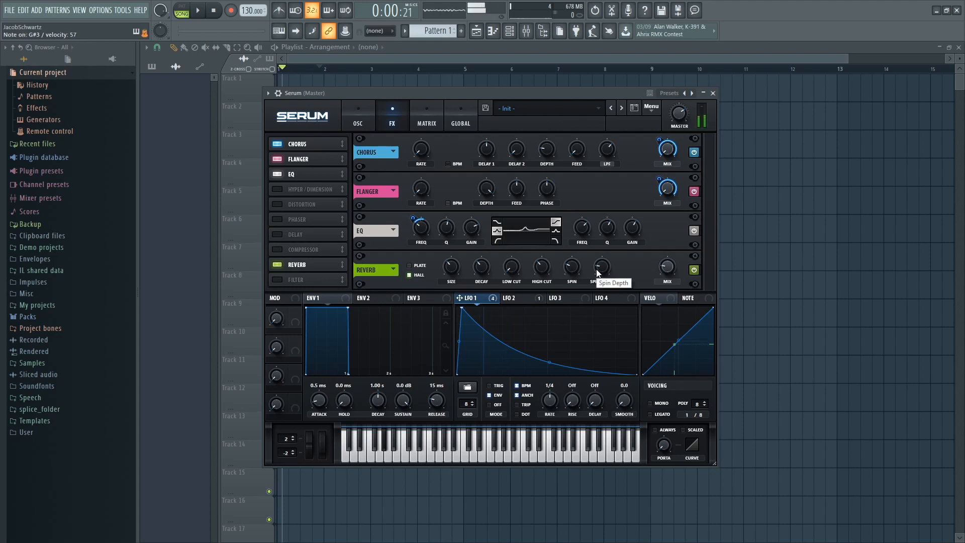
{"action": "left_click_drag", "start_coordinate": [661, 267], "coordinate": [665, 276]}
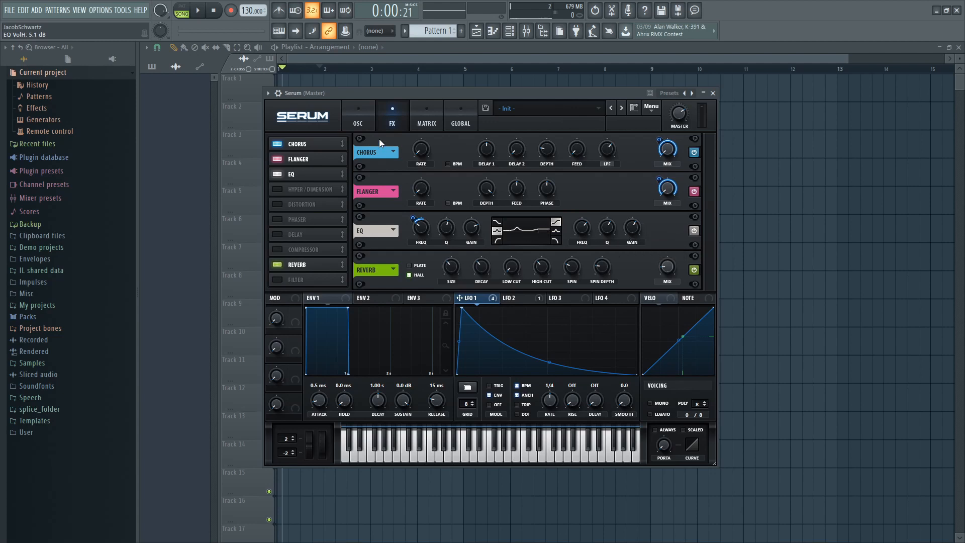
Step: Fine-tune the curvature of LFO 1's decay on the oscillator page
{"action": "left_click", "coordinate": [365, 119]}
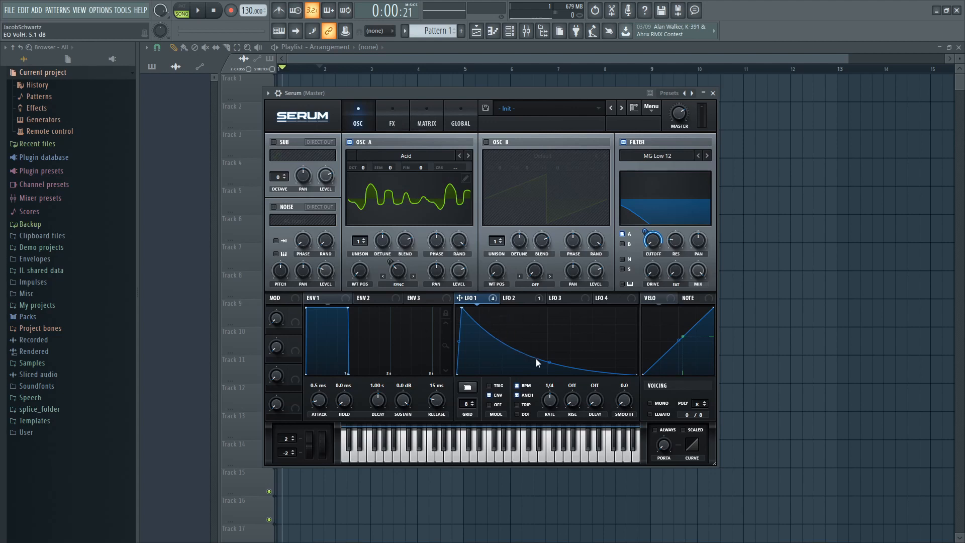
{"action": "left_click", "coordinate": [393, 115]}
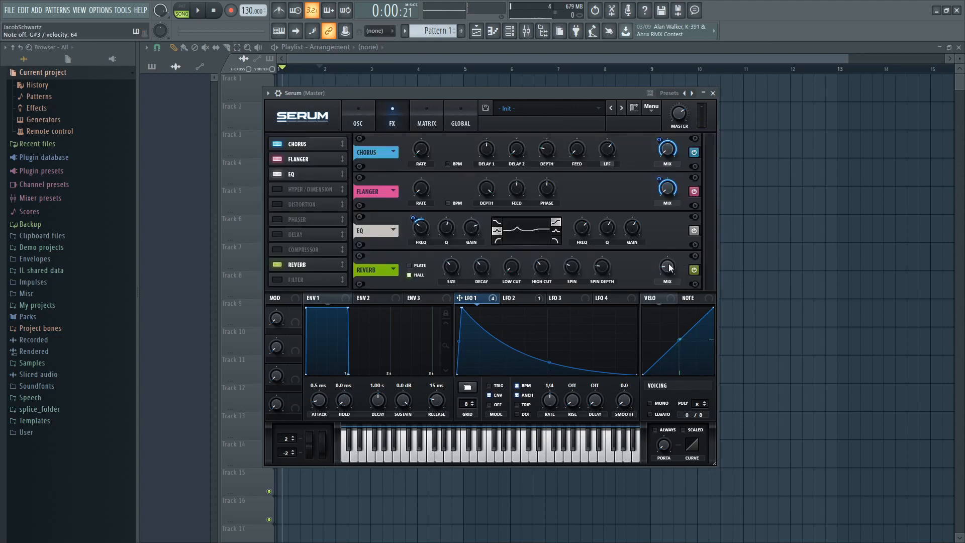
{"action": "left_click", "coordinate": [358, 117]}
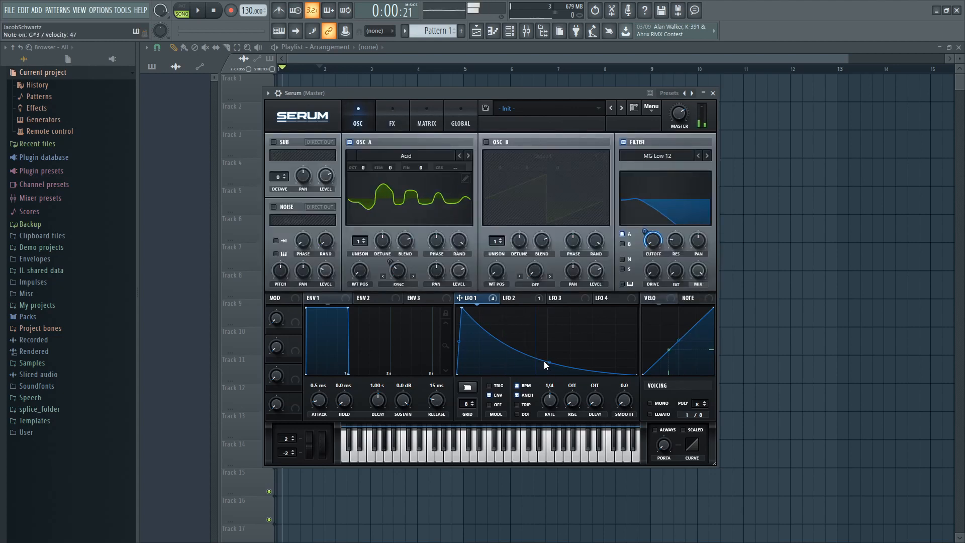
{"action": "mouse_move", "coordinate": [547, 361]}
{"action": "left_mouse_down"}
{"action": "mouse_move", "coordinate": [558, 348]}
{"action": "mouse_move", "coordinate": [560, 360]}
{"action": "left_mouse_up"}
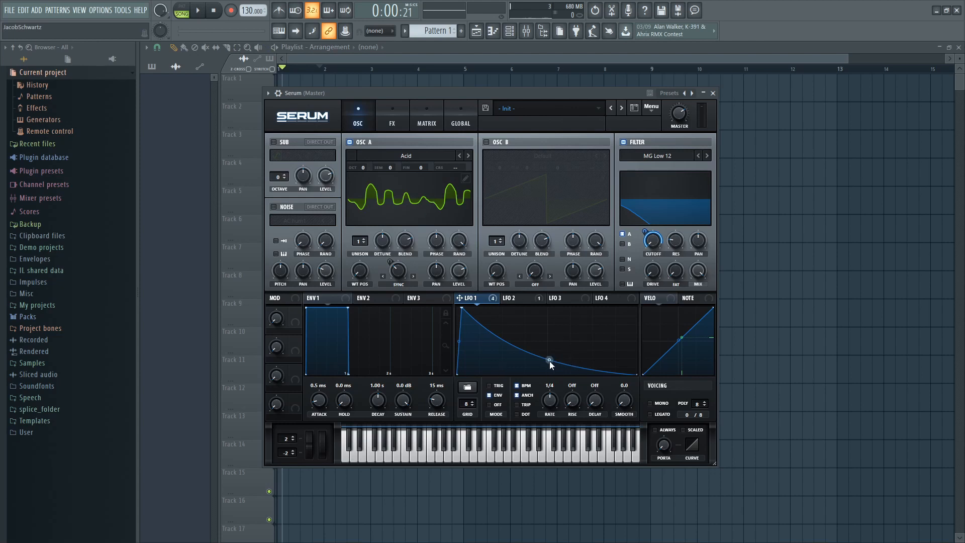
{"action": "mouse_move", "coordinate": [550, 360]}
{"action": "left_mouse_down"}
{"action": "mouse_move", "coordinate": [573, 324]}
{"action": "mouse_move", "coordinate": [569, 361]}
{"action": "left_mouse_up"}
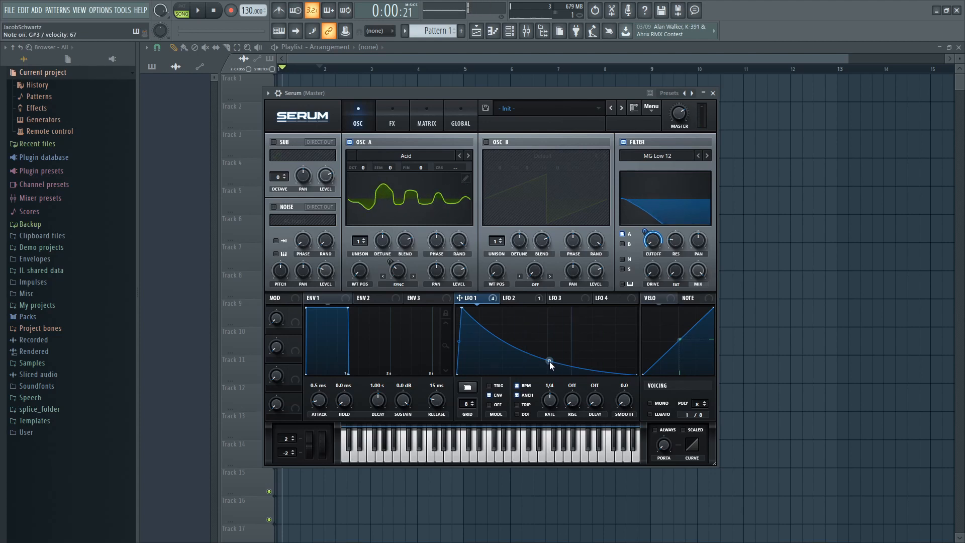
{"action": "left_click", "coordinate": [400, 122]}
{"action": "left_click", "coordinate": [366, 116]}
{"action": "left_click", "coordinate": [397, 122]}
{"action": "left_click", "coordinate": [357, 123]}
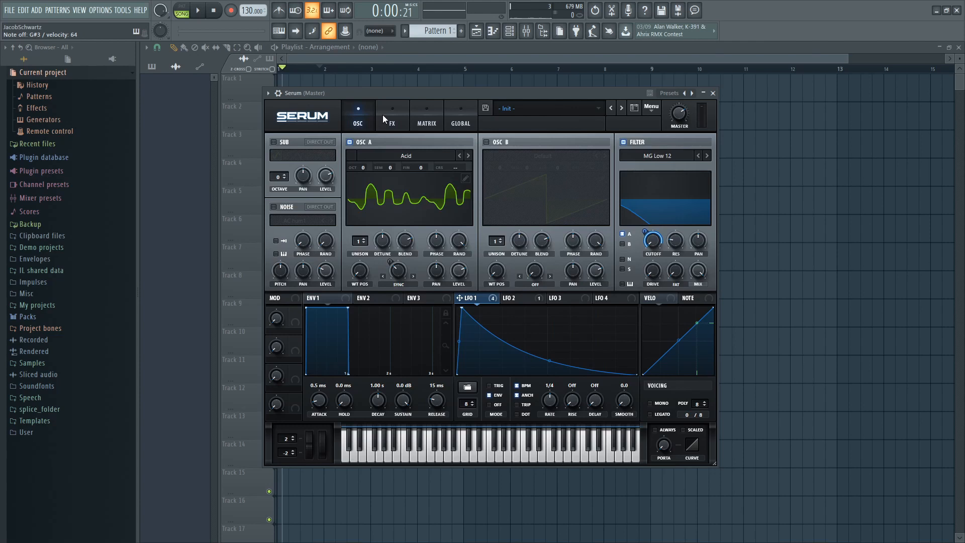
{"action": "left_click", "coordinate": [397, 116]}
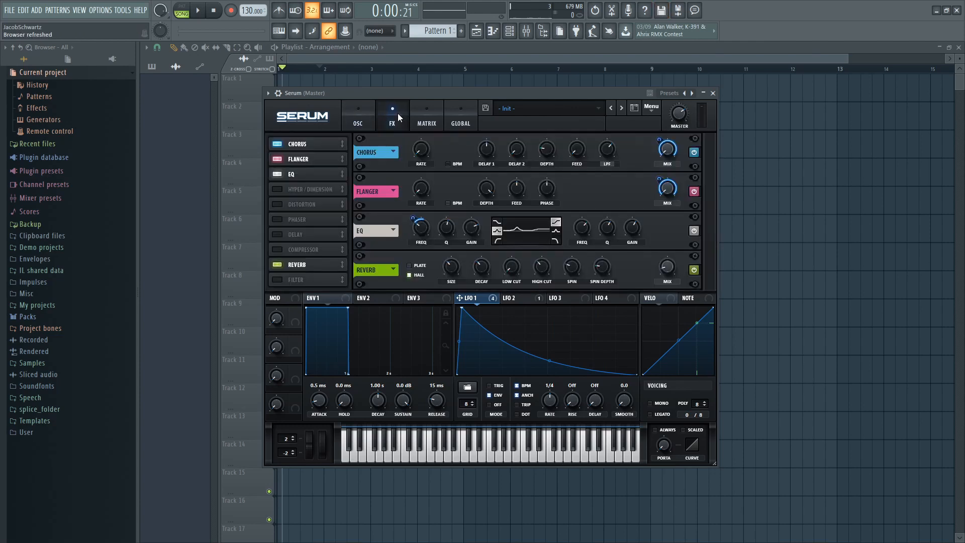